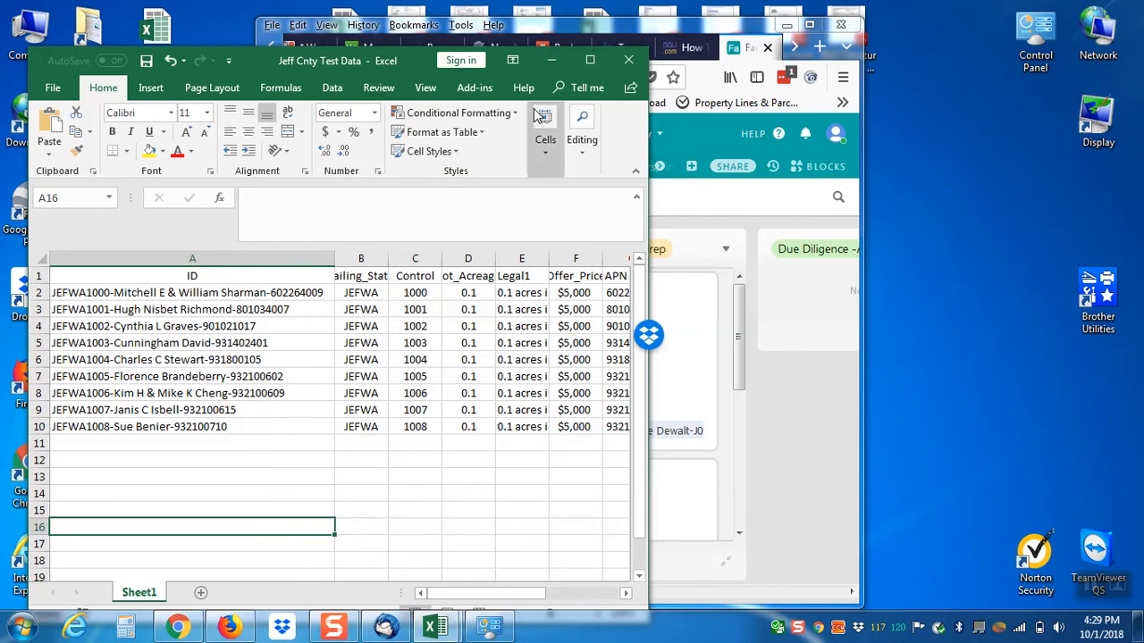
Examine the columns of the Jeff Cnty Test Data sheet and the formula in cell A2 that builds the ID
click(590, 61)
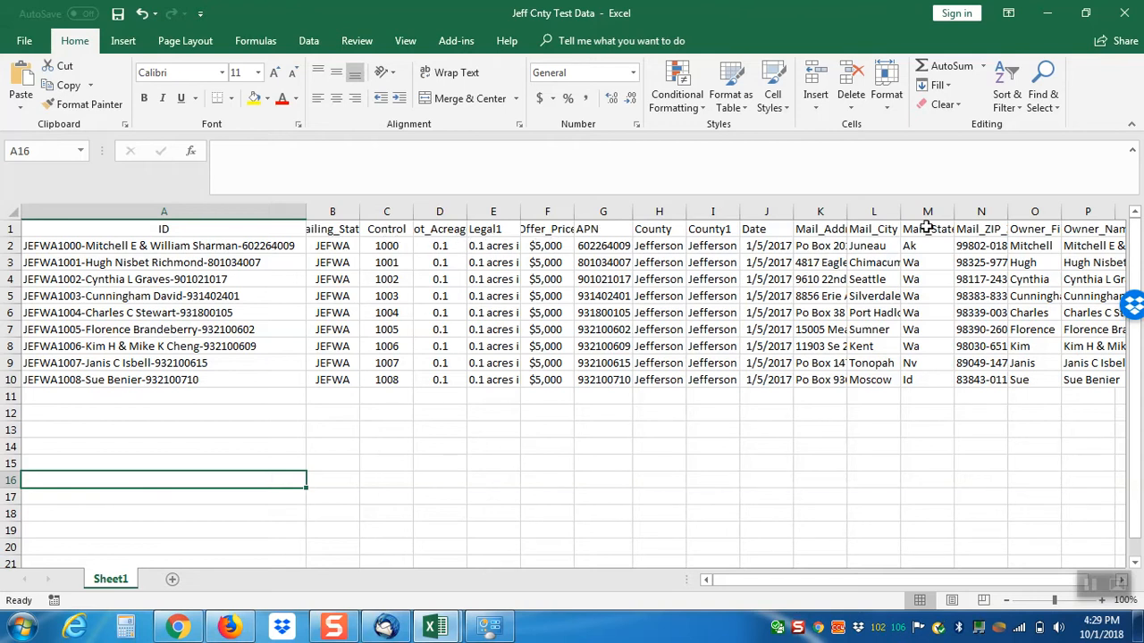
drag(1012, 581, 1041, 583)
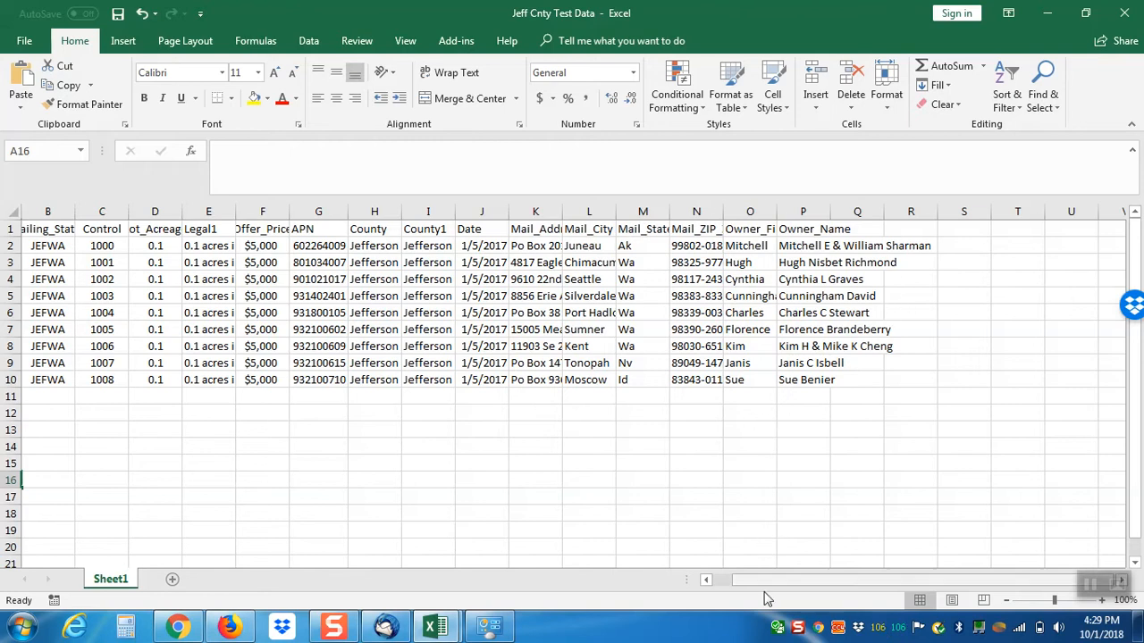
drag(761, 587, 735, 588)
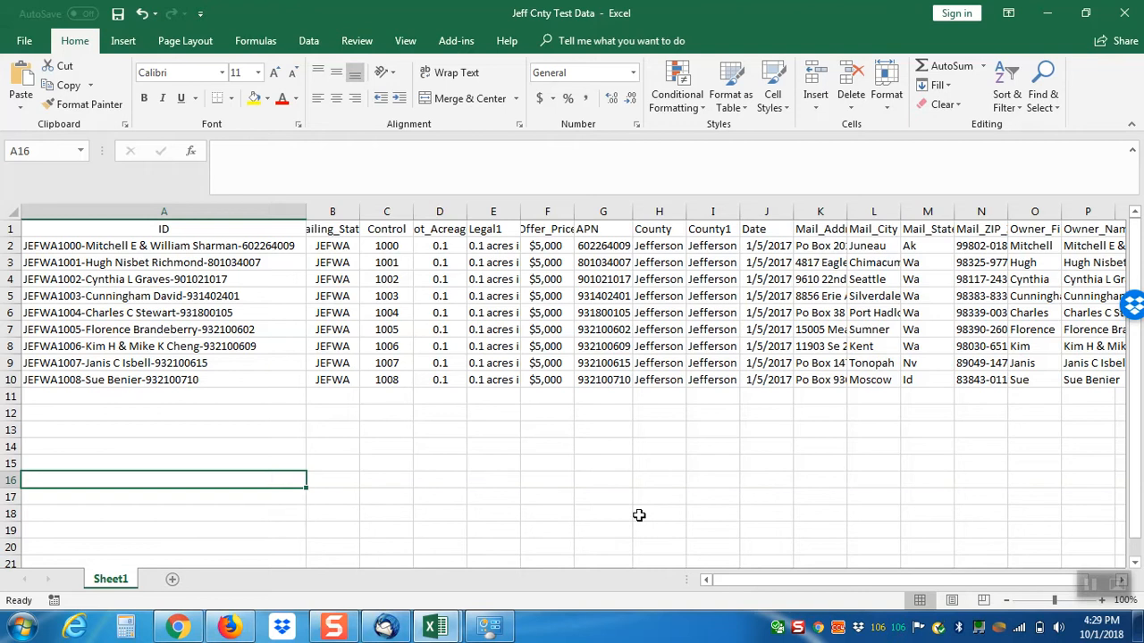
click(618, 509)
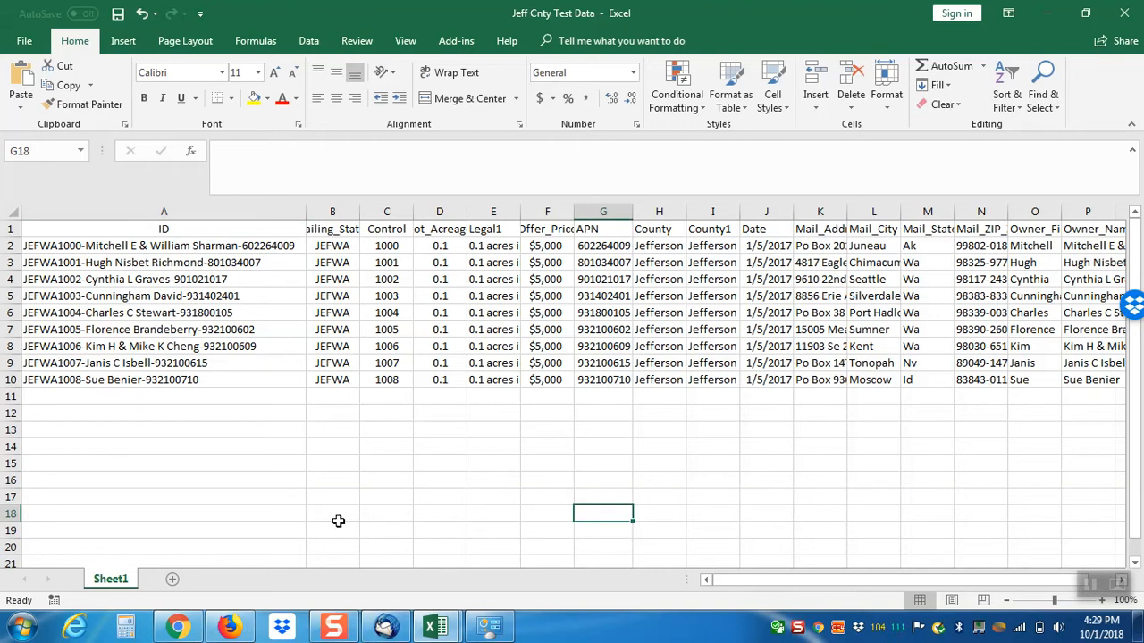
click(168, 247)
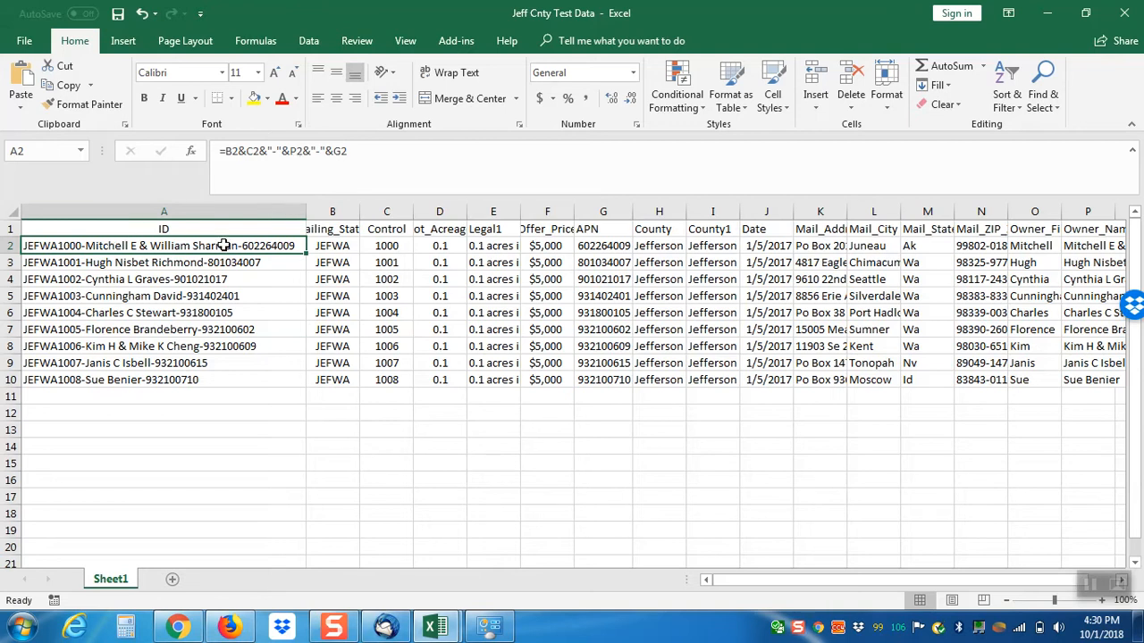
click(389, 158)
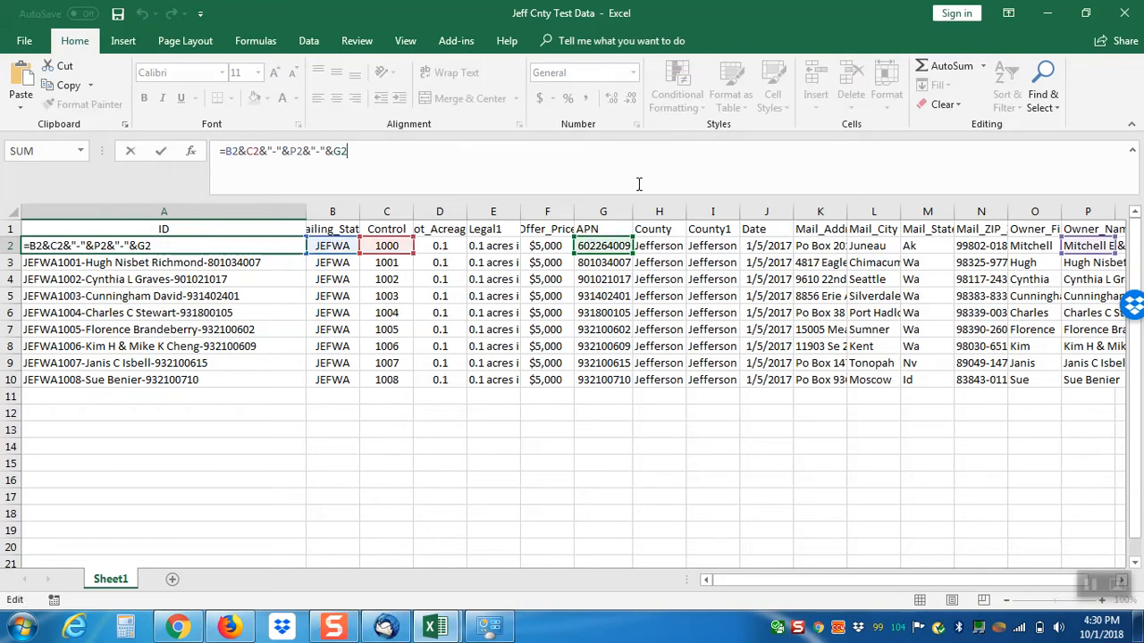
key(ctrl+Return)
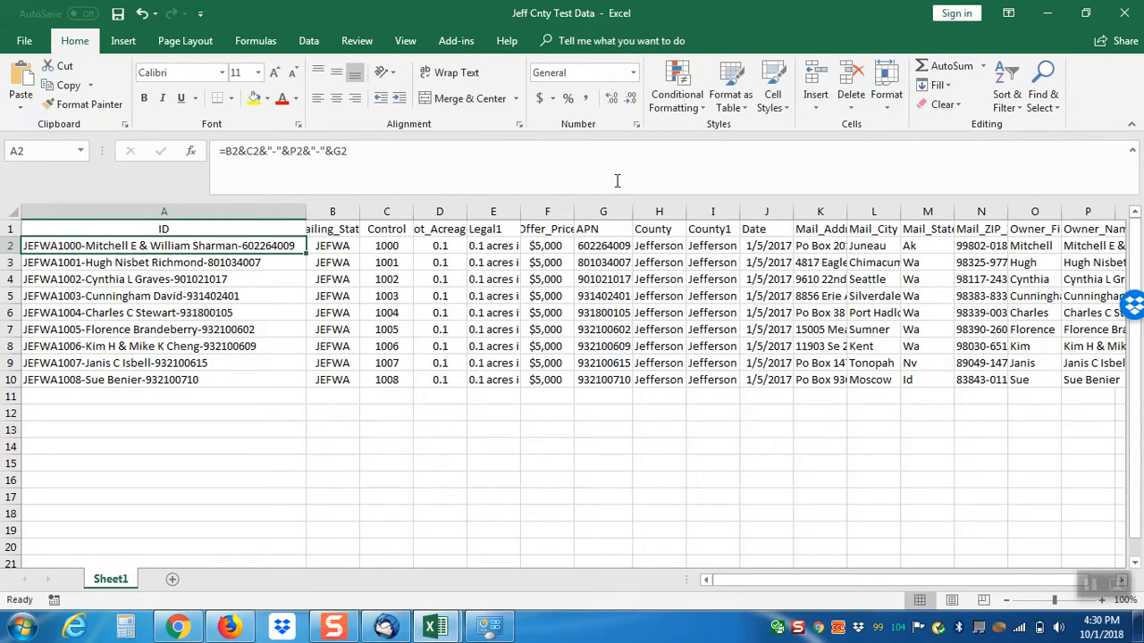
Switch to the Farrell Properties CRM3 copy base in Airtable and examine the JEFWA records at the end of the Mailer Data table
click(1047, 13)
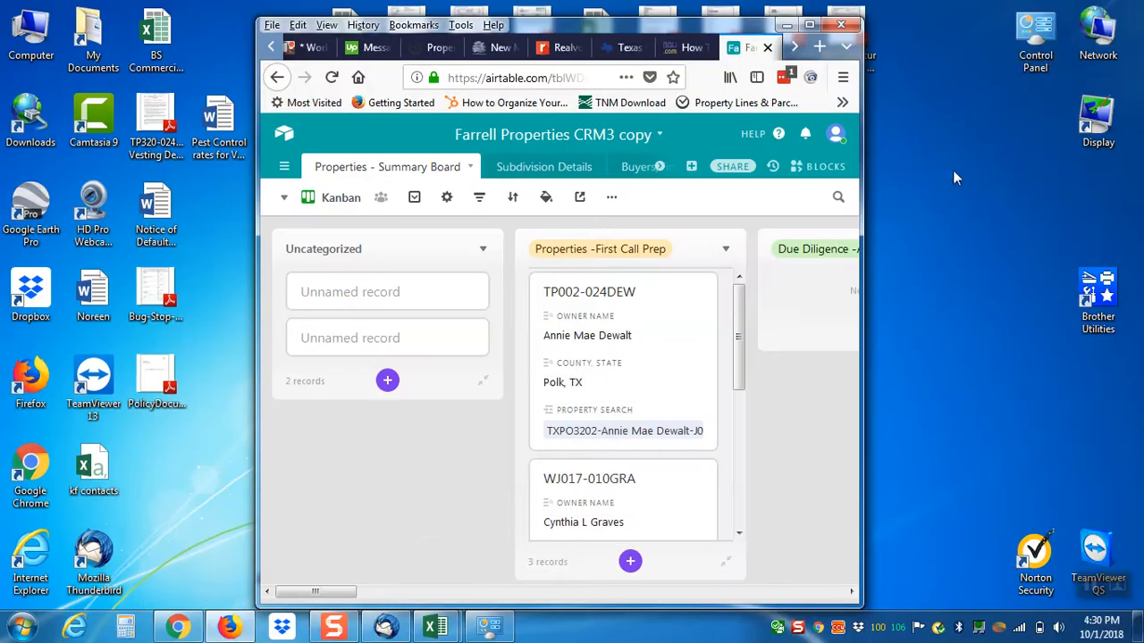
click(808, 24)
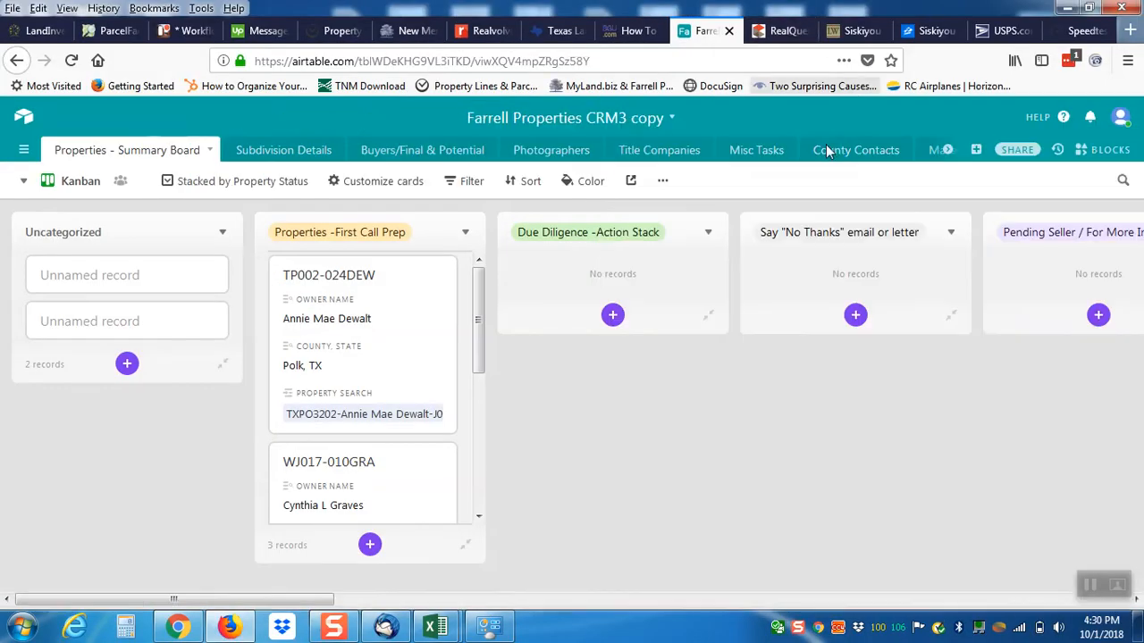
click(948, 150)
click(934, 154)
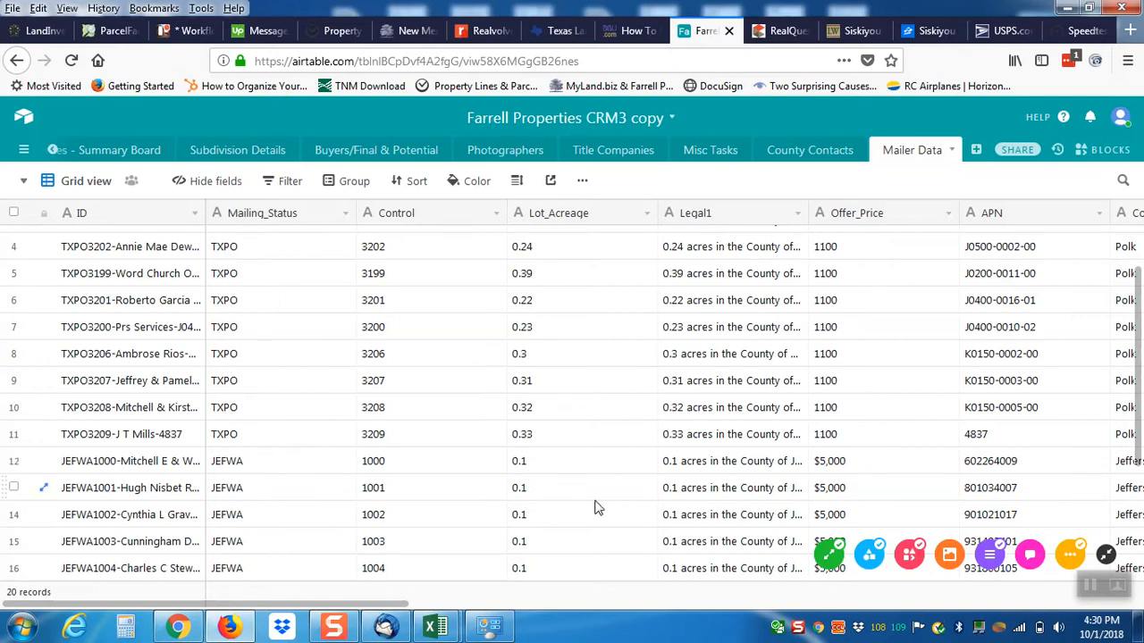
drag(1138, 450, 1141, 514)
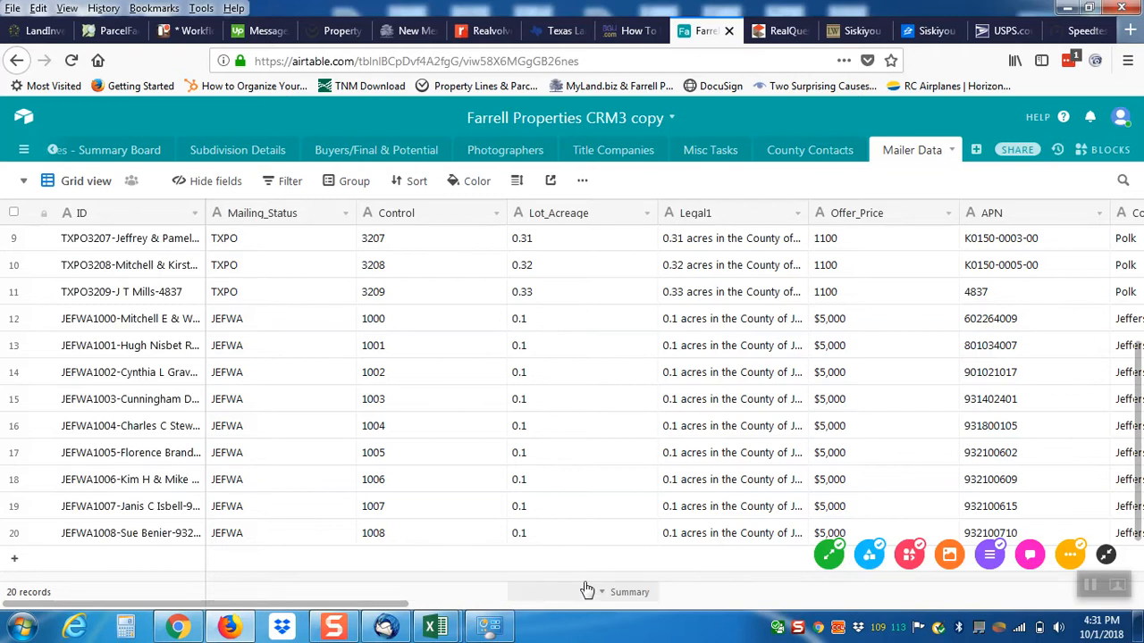
Add two blank records at the end of the Mailer Data table
click(143, 569)
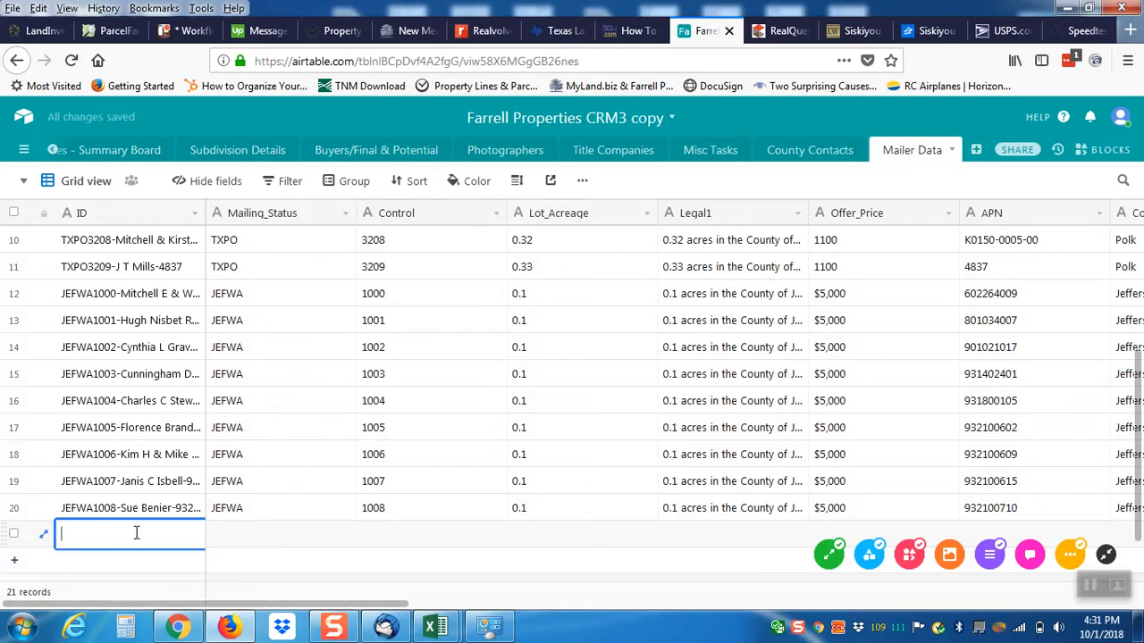
right_click(137, 533)
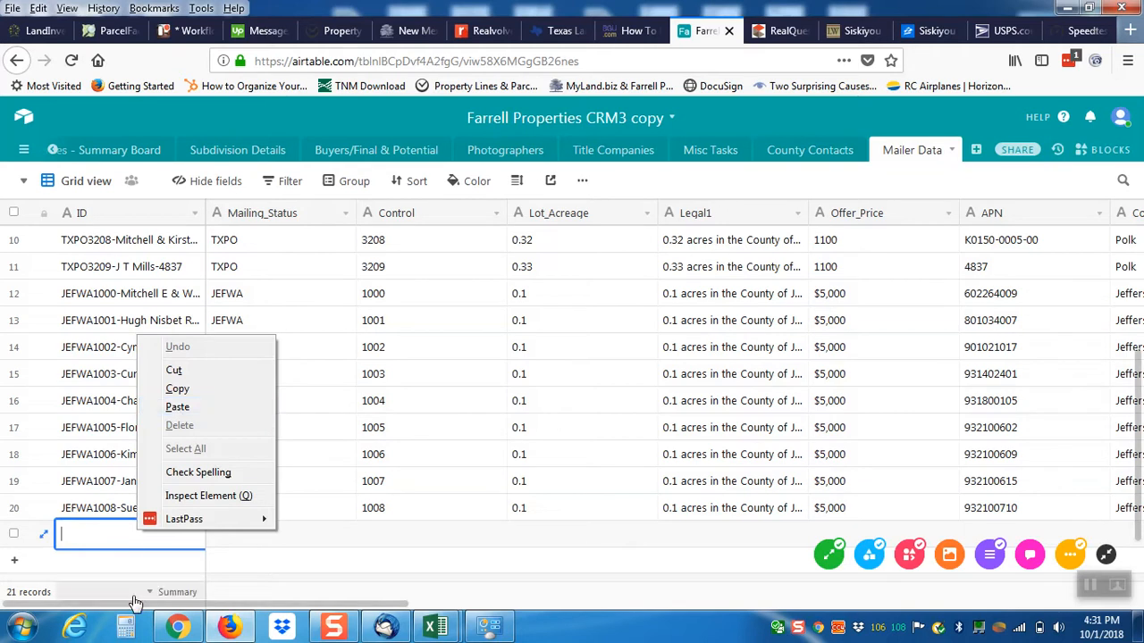
click(146, 569)
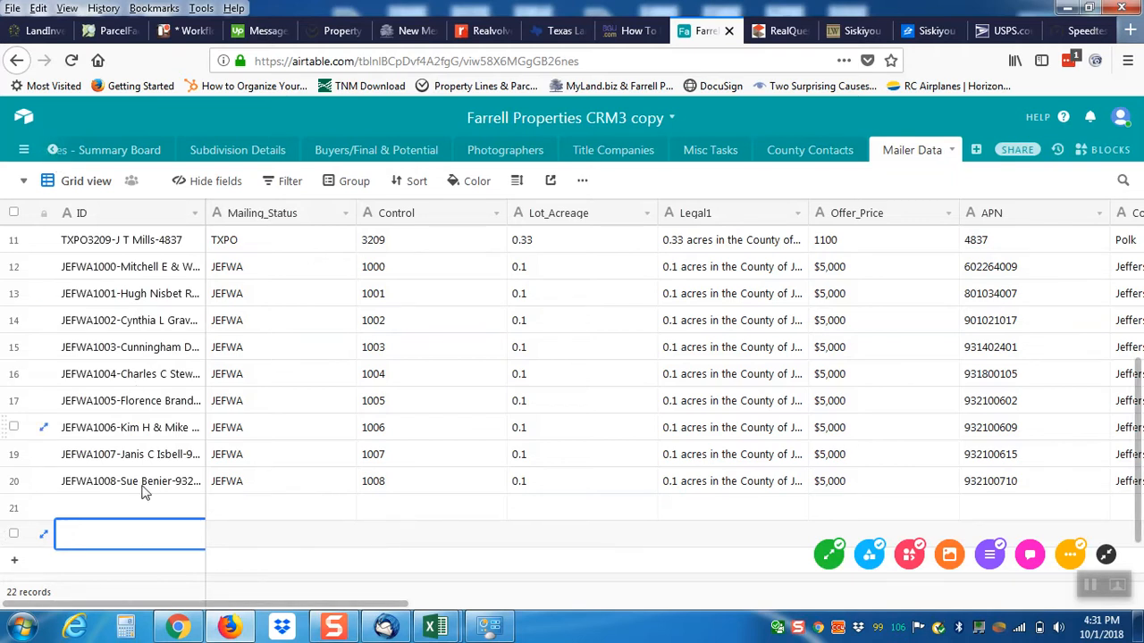
Add a new record to the Uncategorized stack of the Properties - Summary Board
click(54, 154)
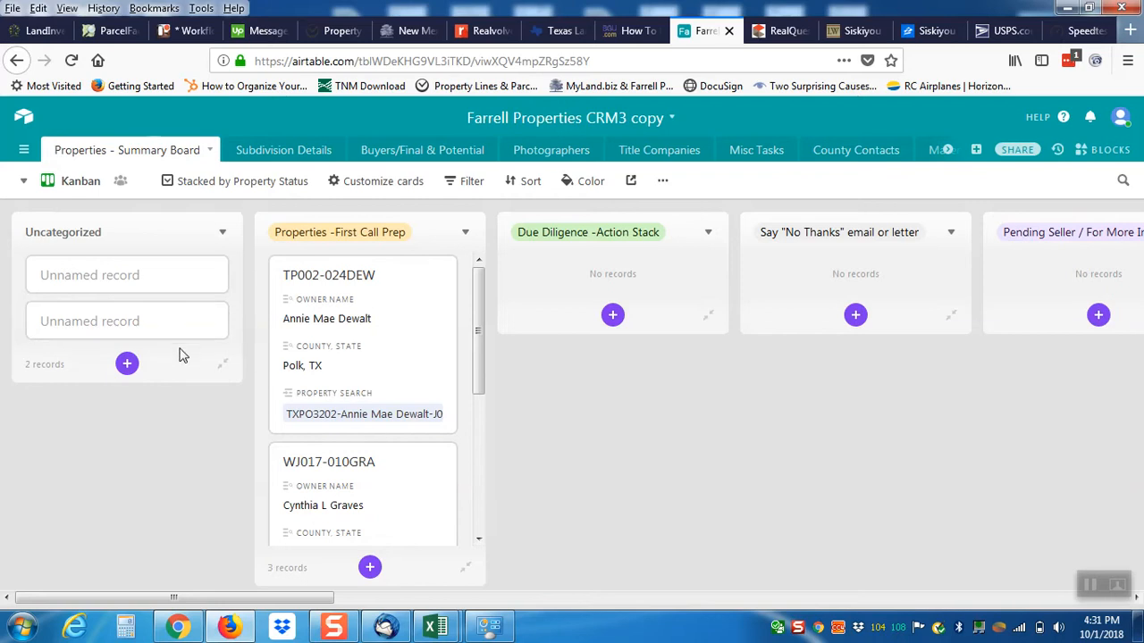
click(127, 364)
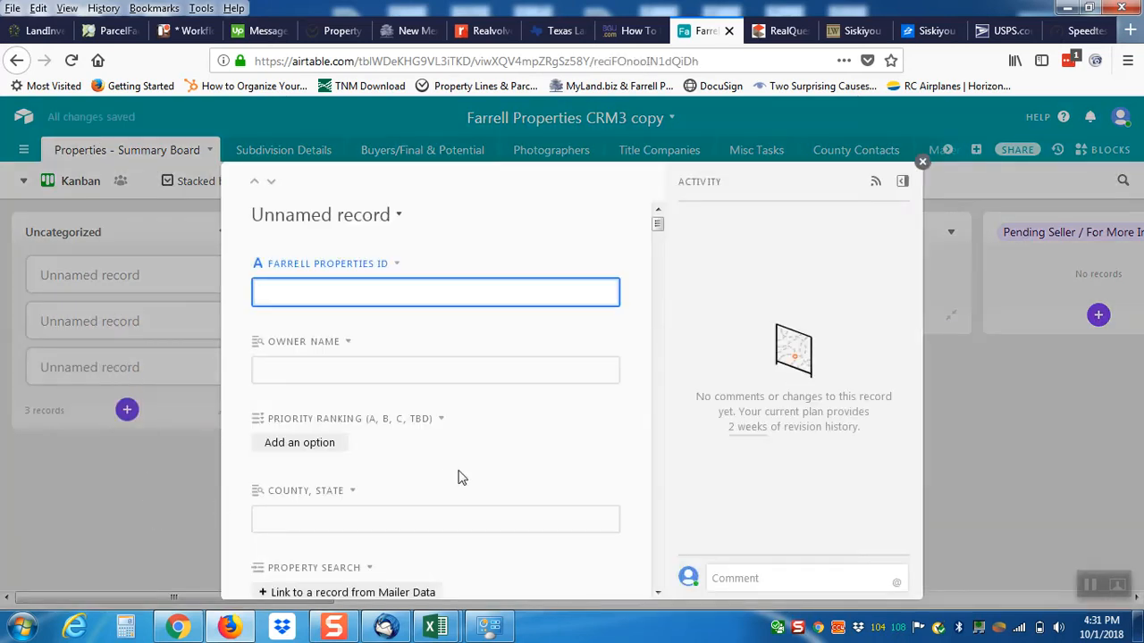
click(658, 593)
click(658, 593)
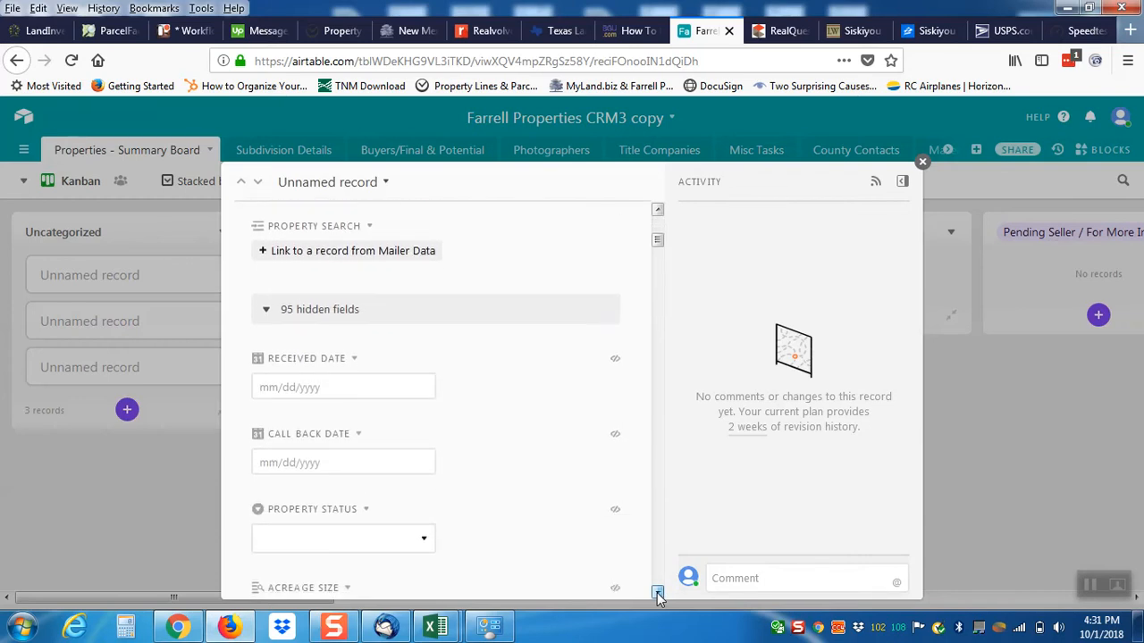
click(657, 211)
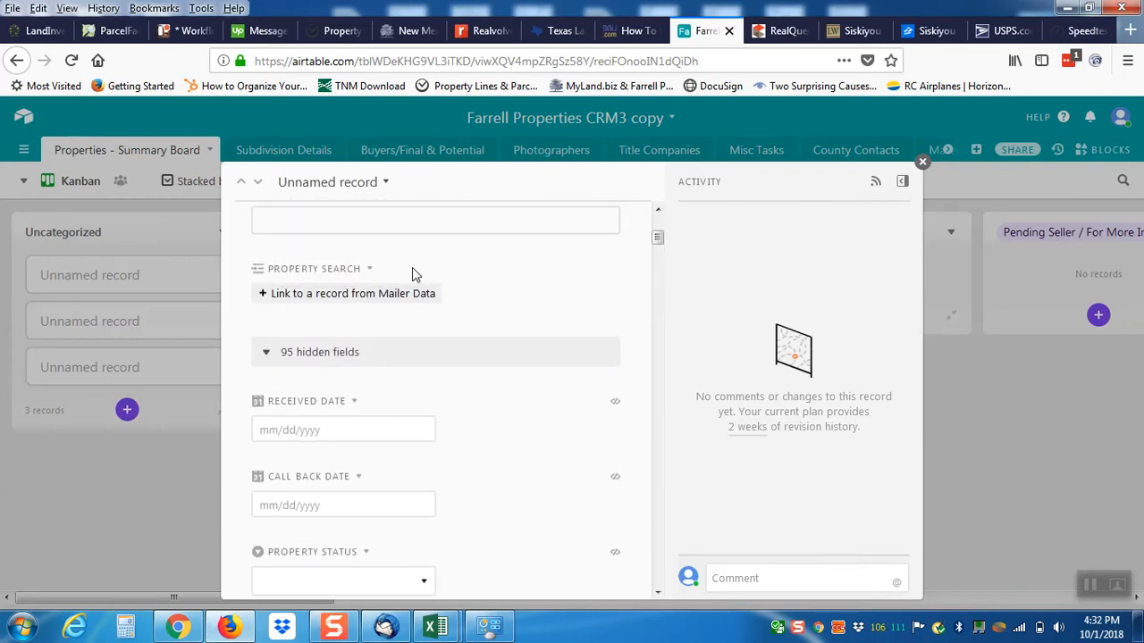
Link the new record's Property Search field to the Mailer Data record found by searching for jefwa1006
click(361, 295)
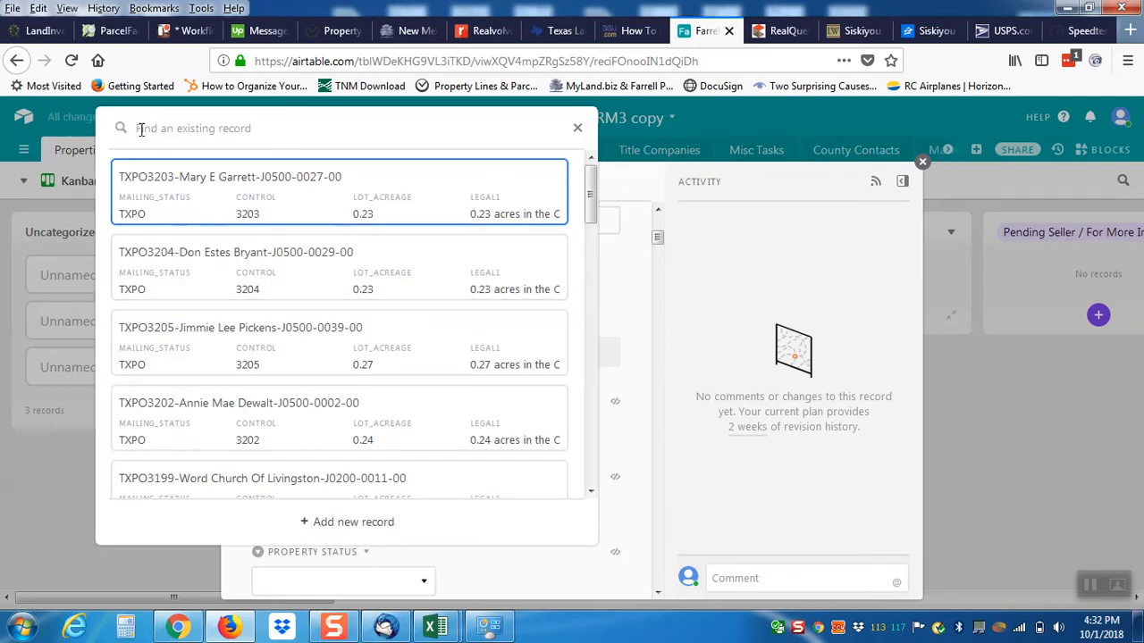
text(j)
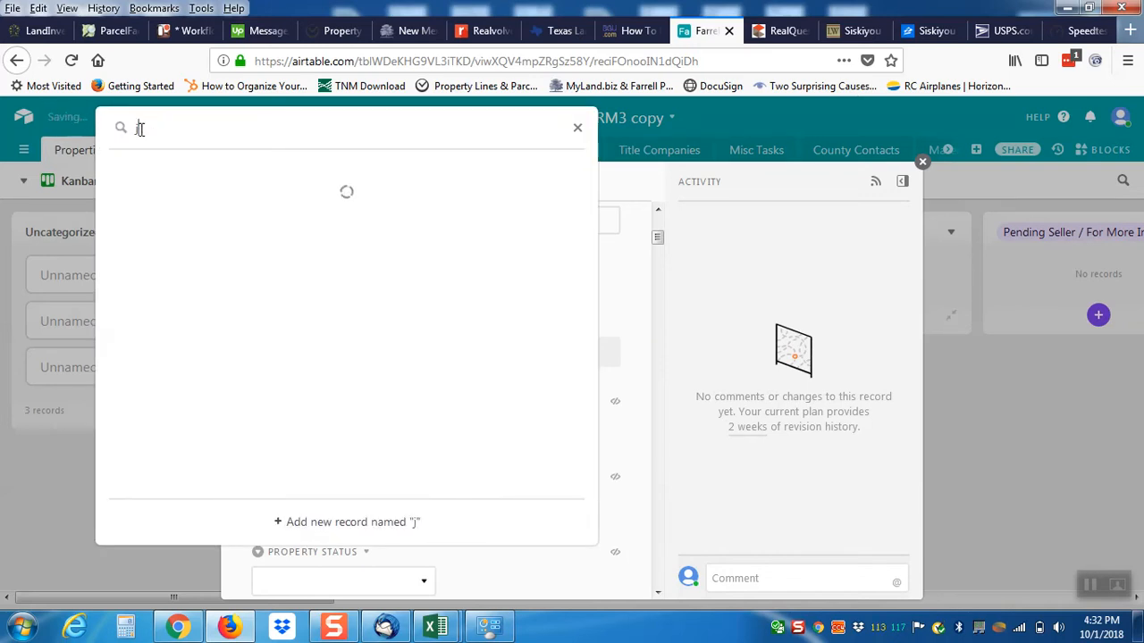
key(BackSpace)
text(jef)
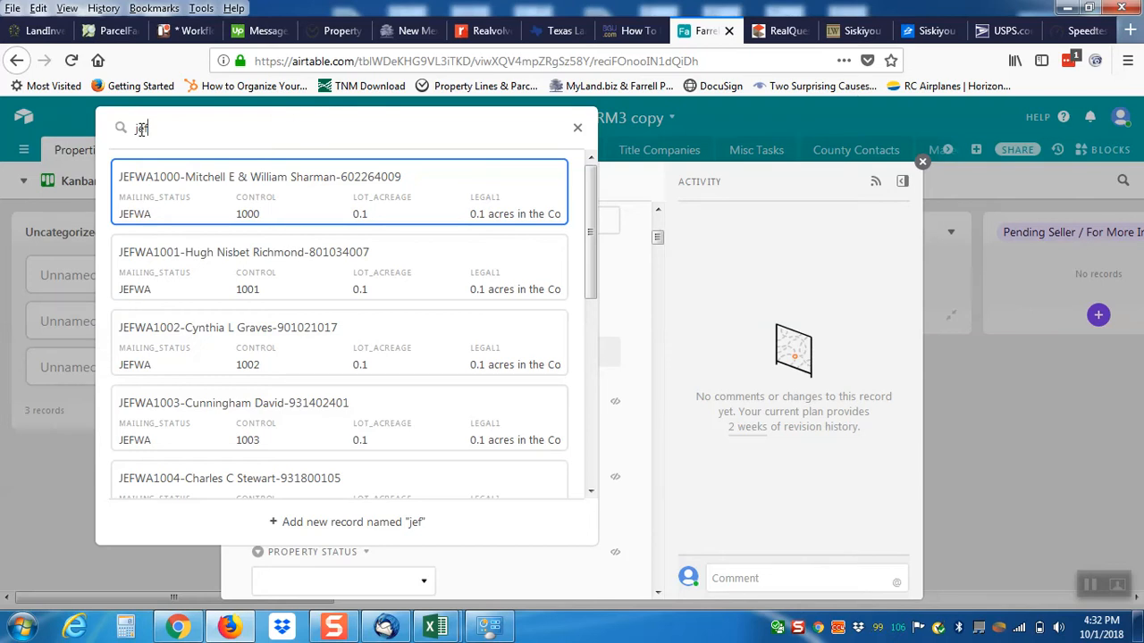
text(wa1)
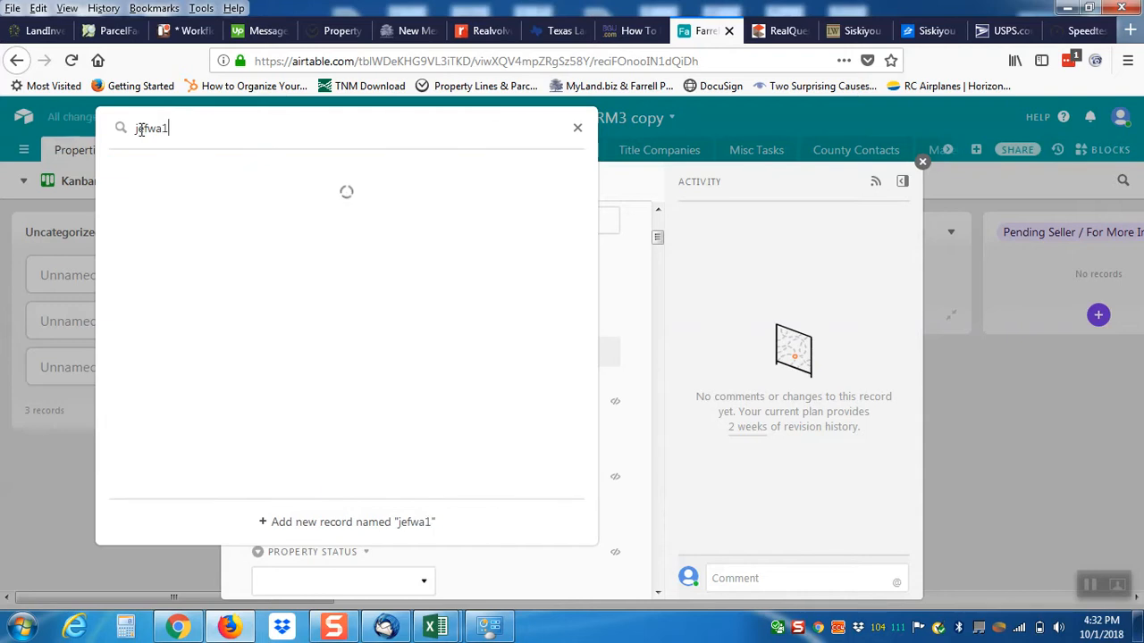
text(006)
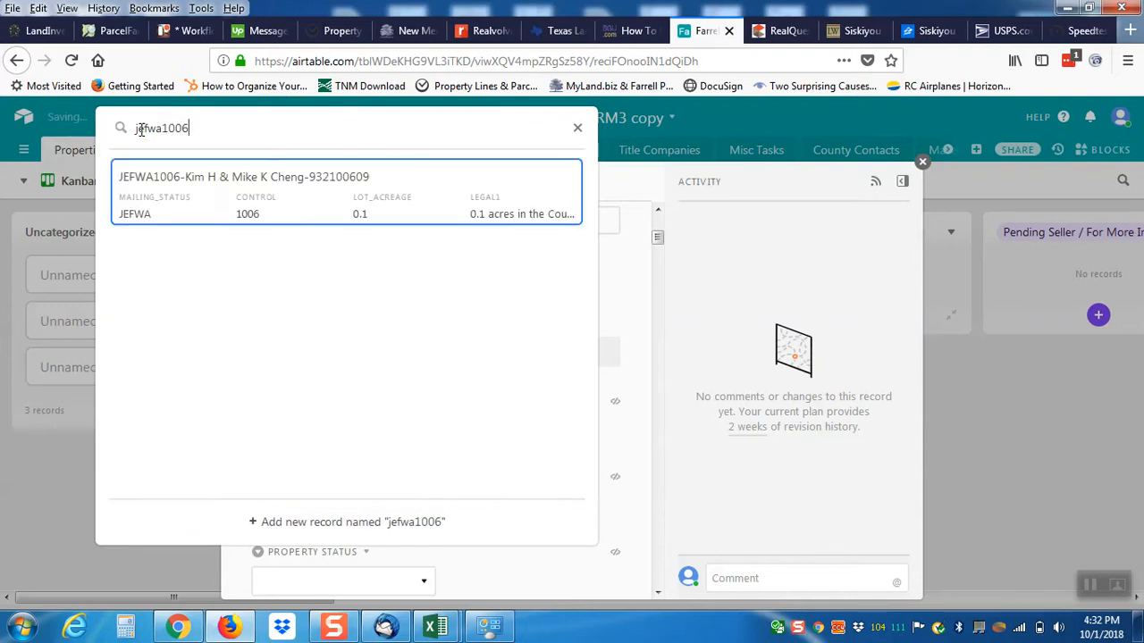
click(220, 186)
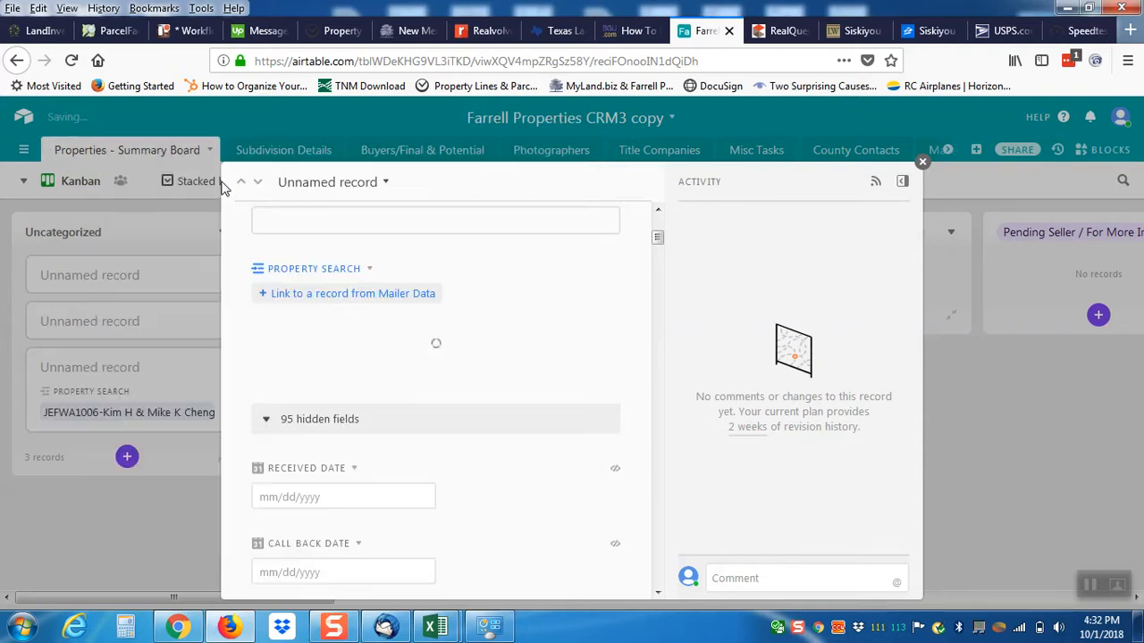
Review the new property record's fields, from APN and original offer amount through owner contact, comp price and recorded legal description
click(658, 592)
scroll(659, 597, down, 8)
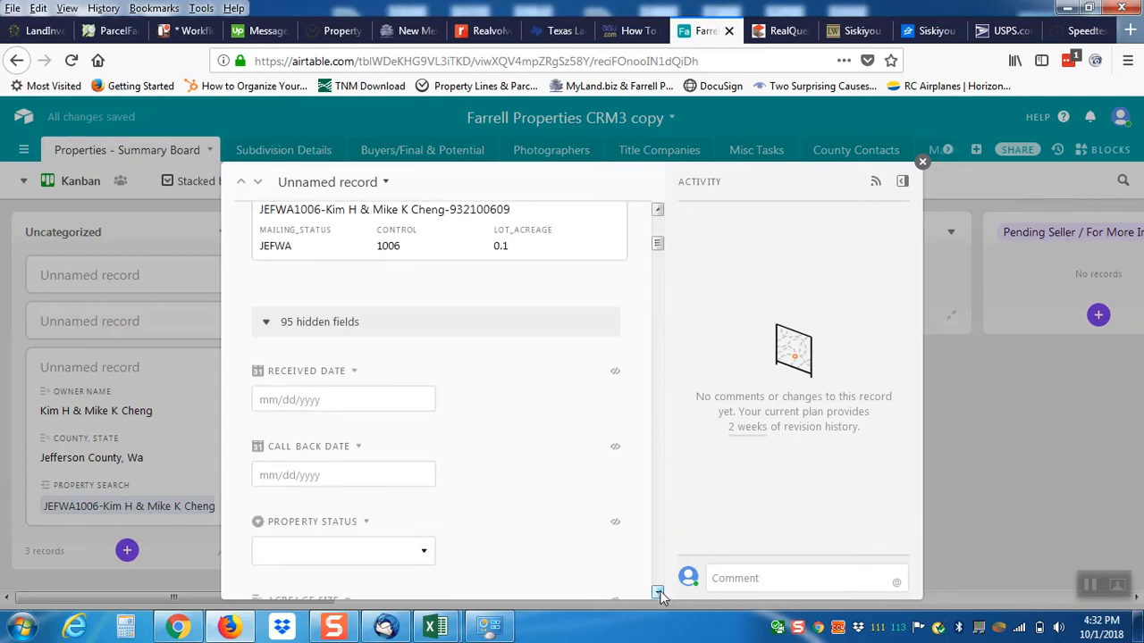
scroll(659, 597, down, 5)
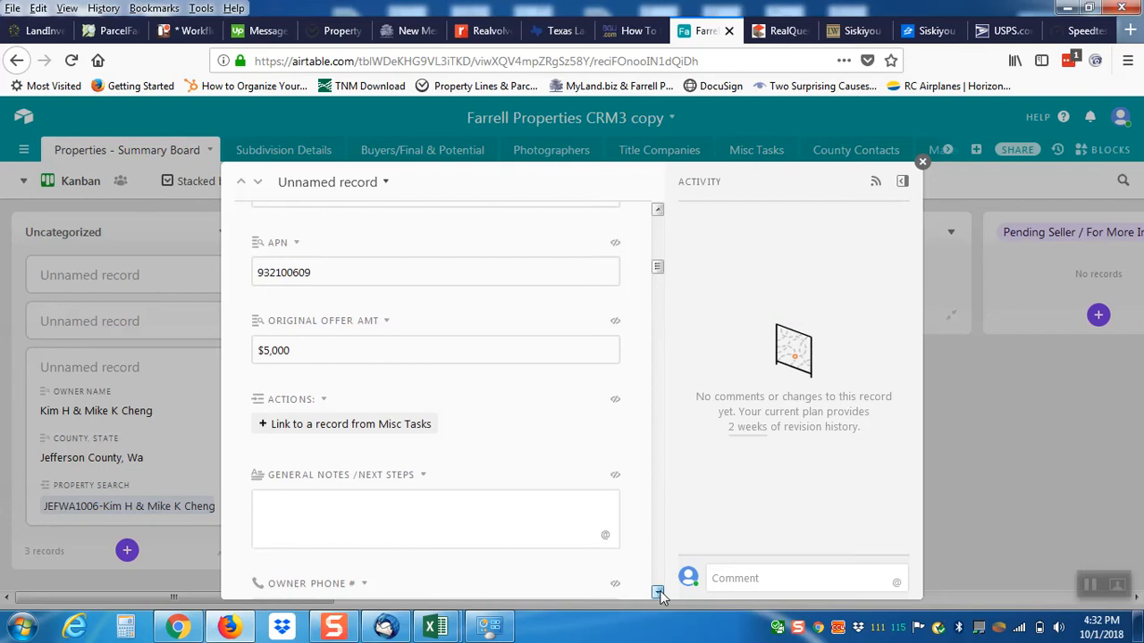
scroll(659, 597, down, 3)
scroll(660, 596, down, 8)
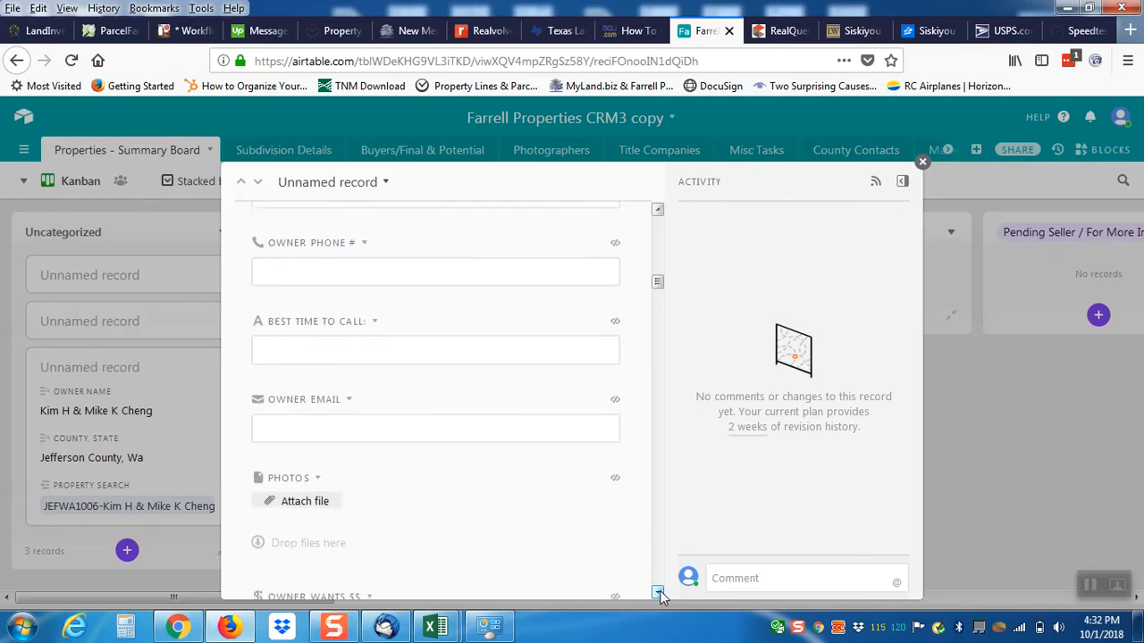
scroll(660, 596, down, 8)
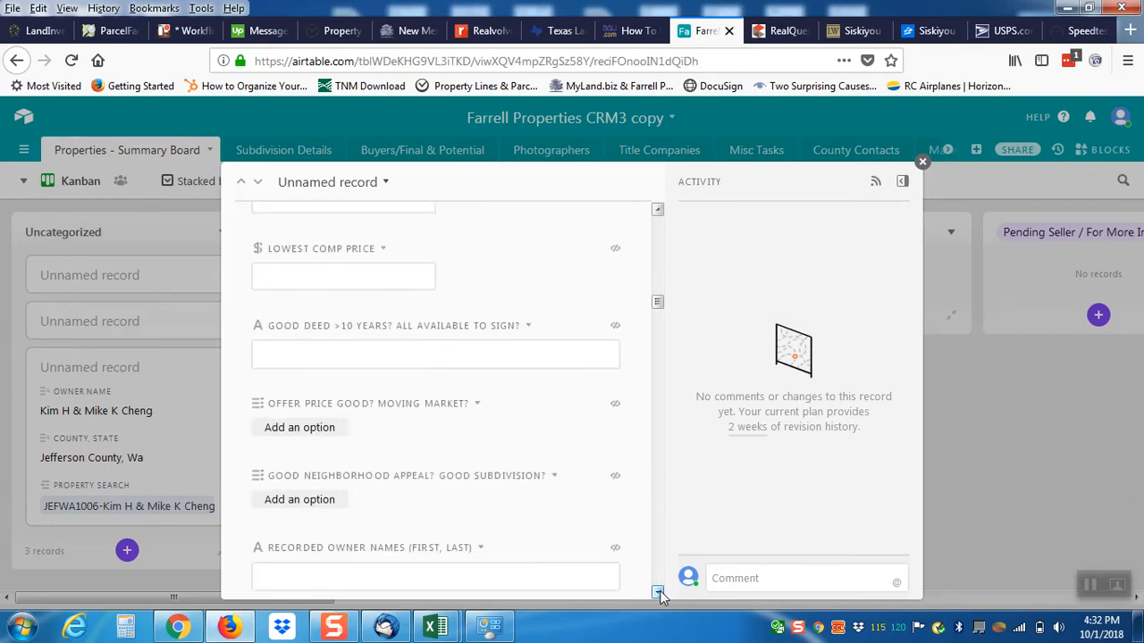
scroll(659, 596, down, 4)
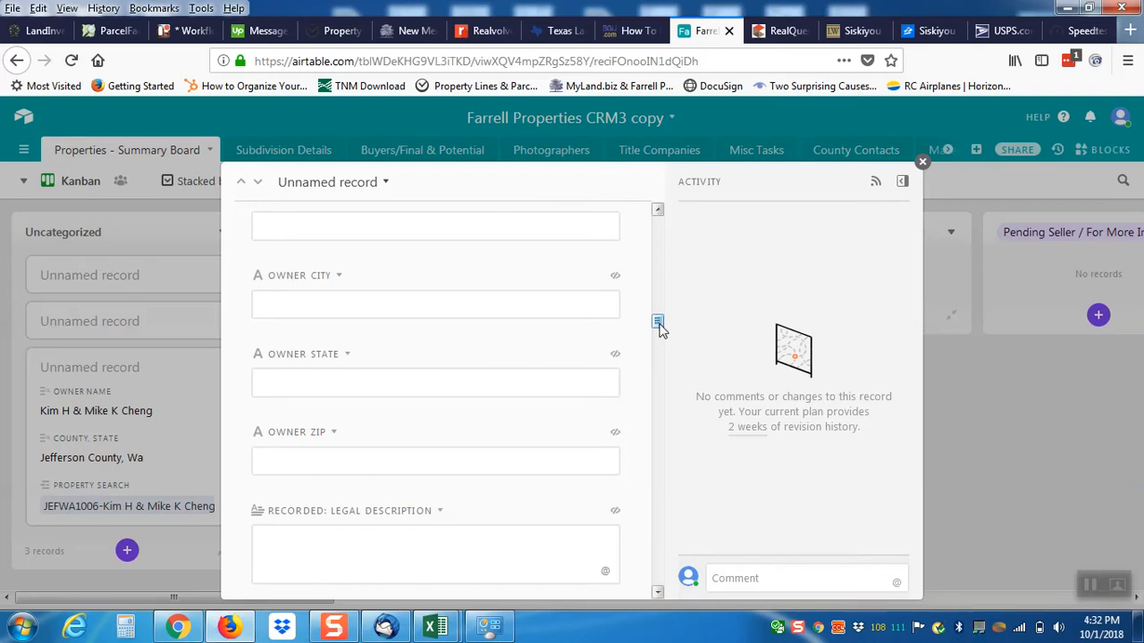
drag(659, 319, 654, 235)
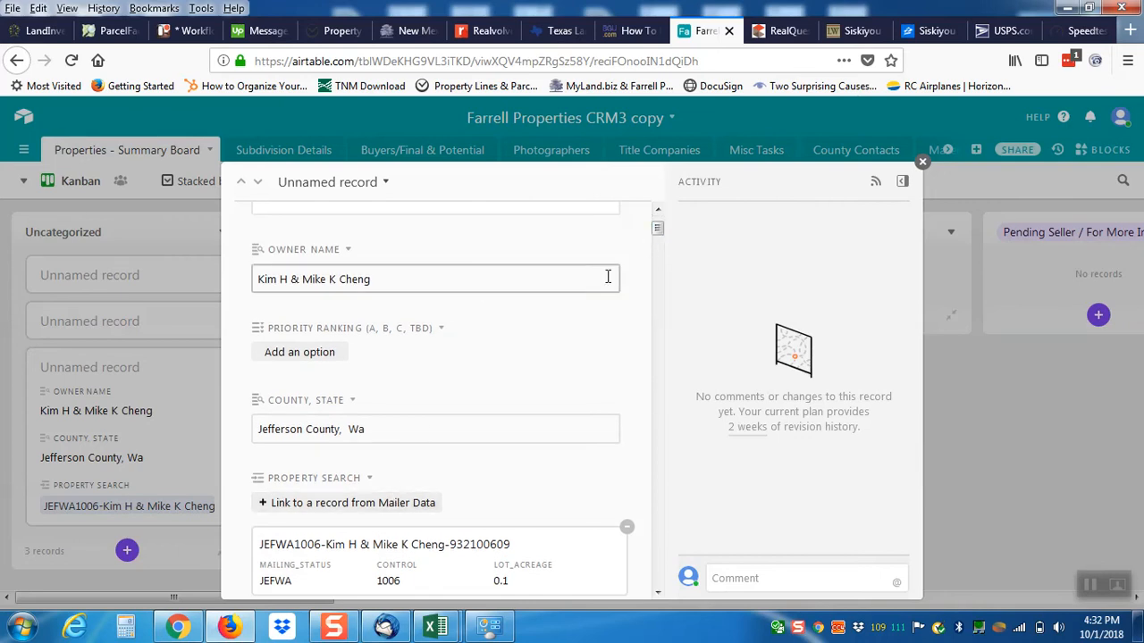
drag(658, 235, 659, 230)
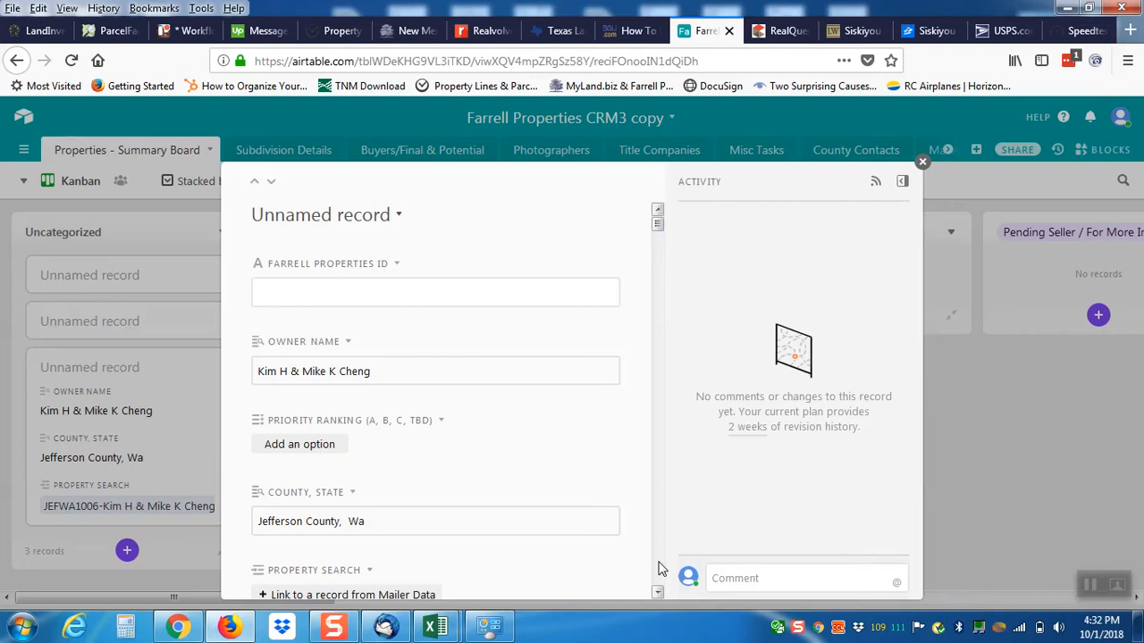
Set the new record's Farrell Properties ID to WJ609-010CHE and close the record
click(658, 592)
click(657, 592)
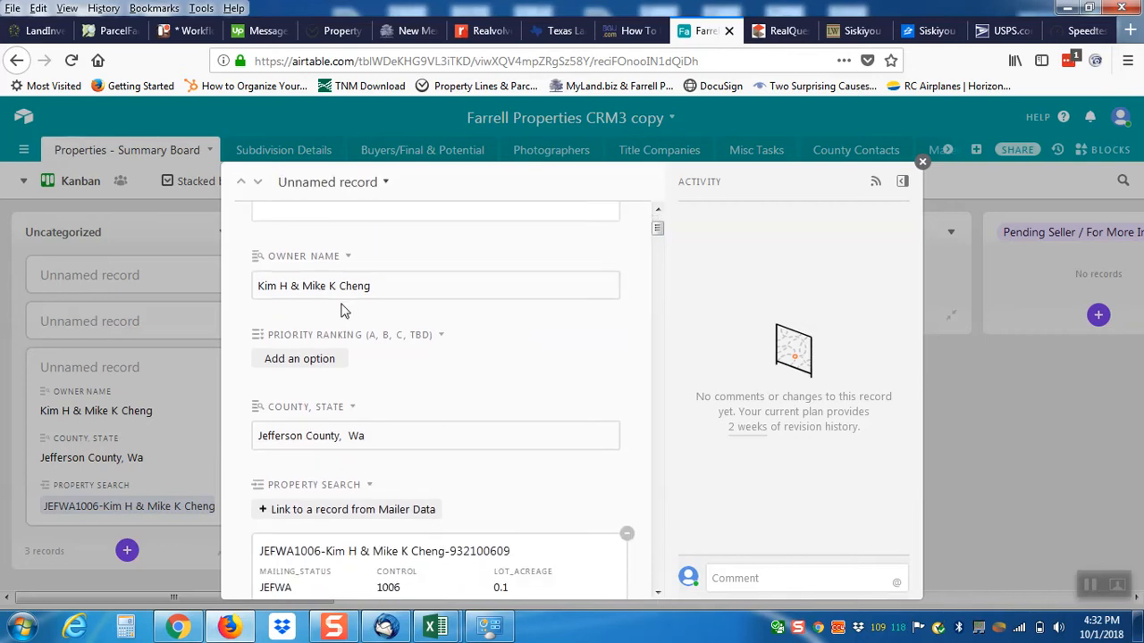
click(282, 209)
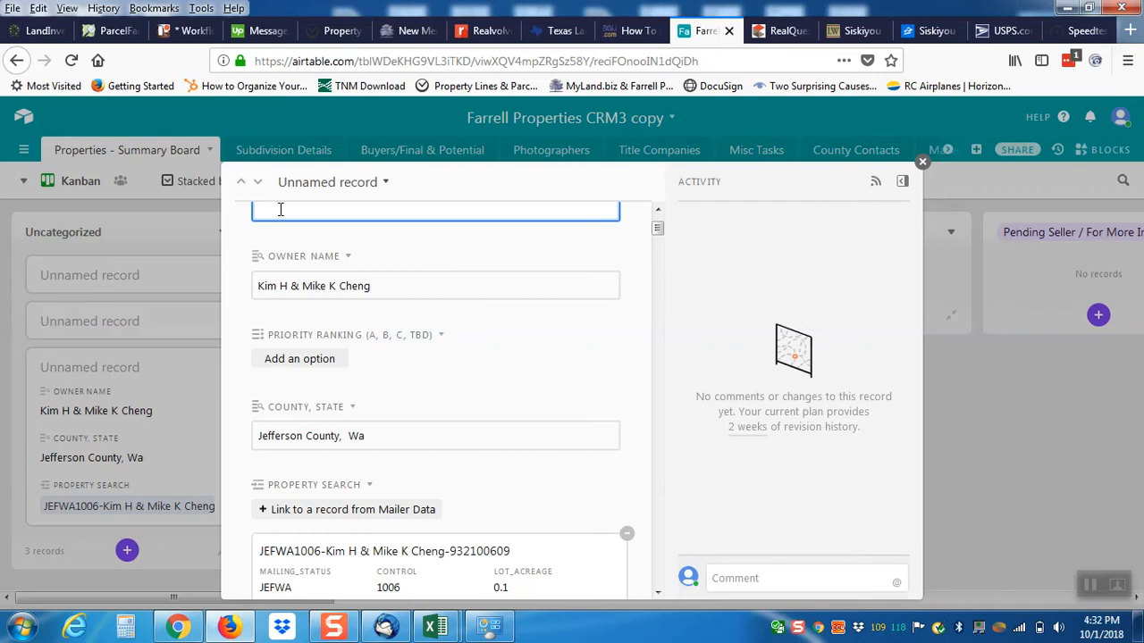
text(WJ)
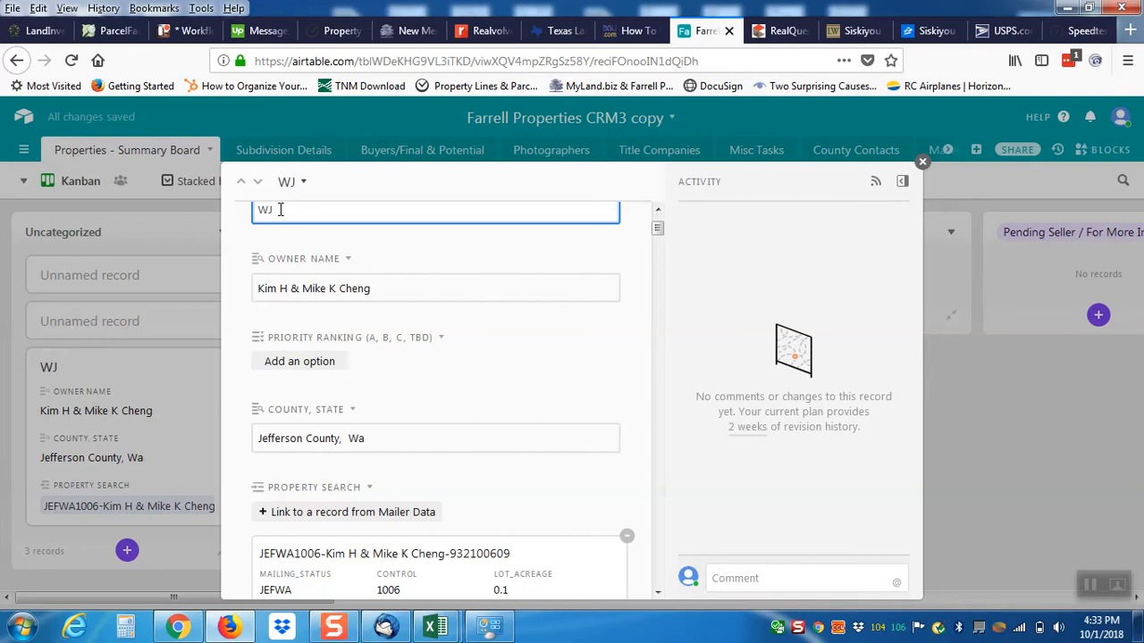
text(609)
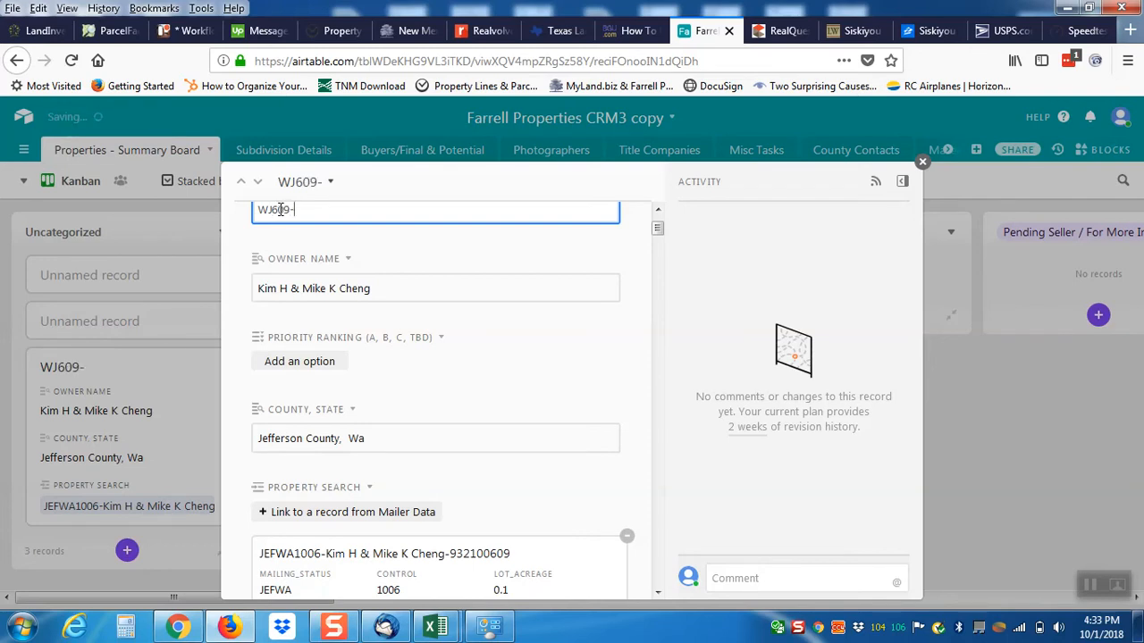
text(-010CHE)
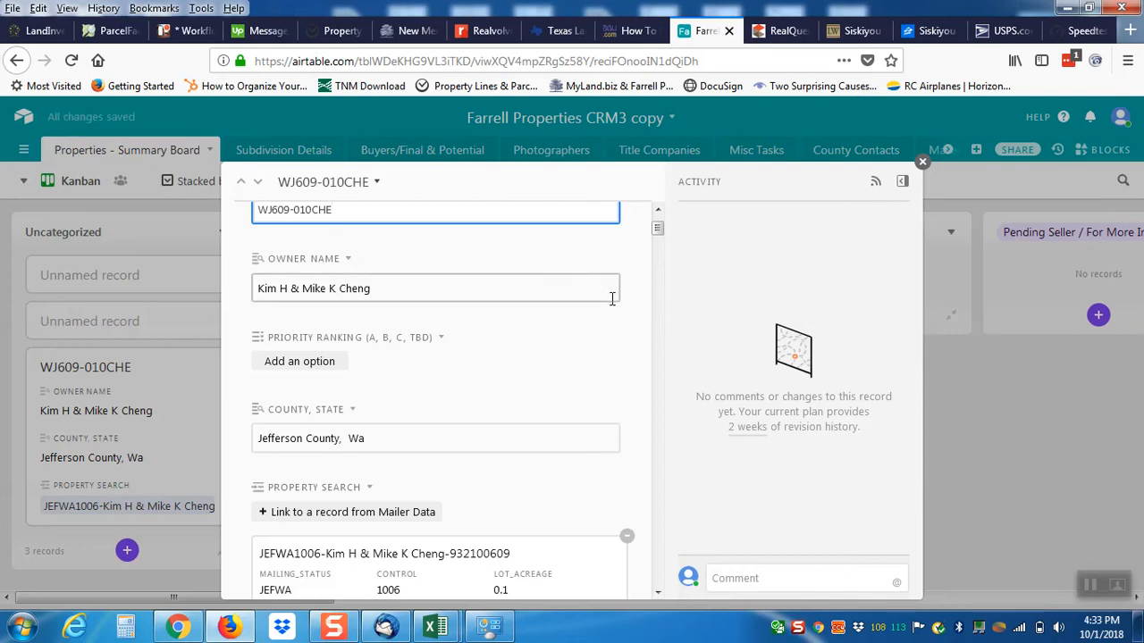
click(858, 243)
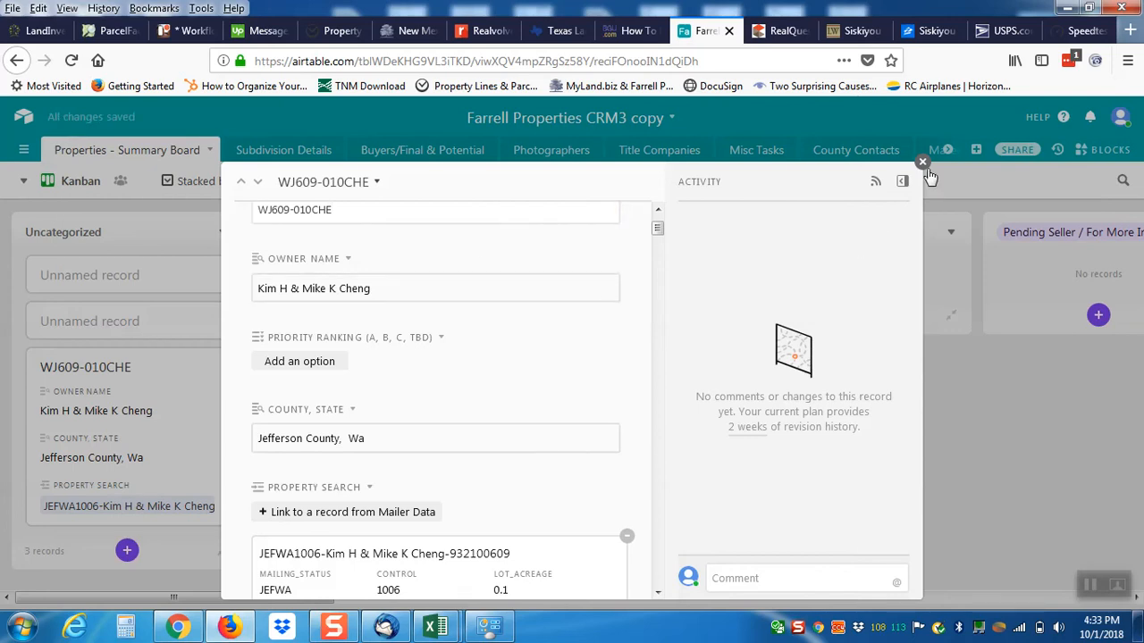
click(922, 162)
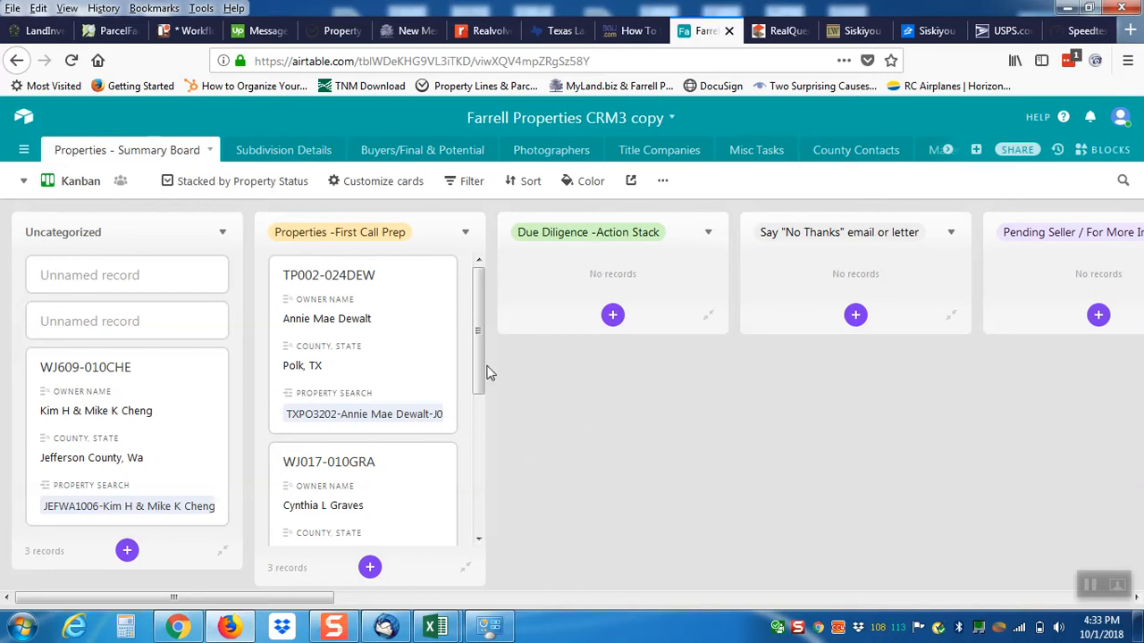
Move the WJ609-010CHE card from Uncategorized to Due Diligence -Action Stack, and from there into the Properties -First Call Prep stack
drag(489, 373, 488, 509)
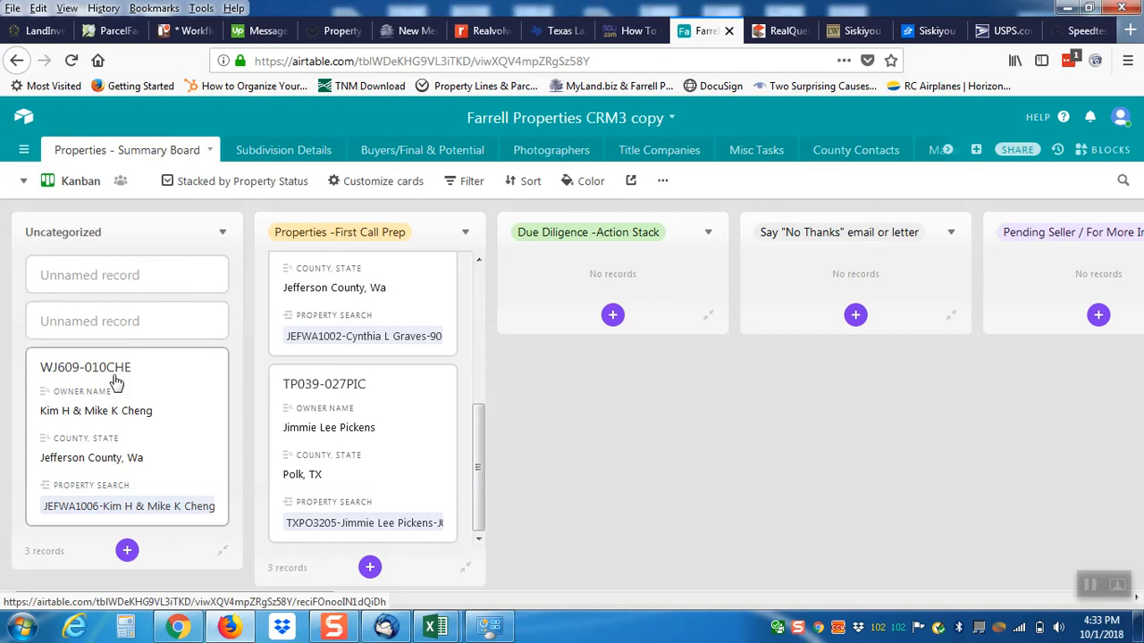
drag(167, 393, 667, 309)
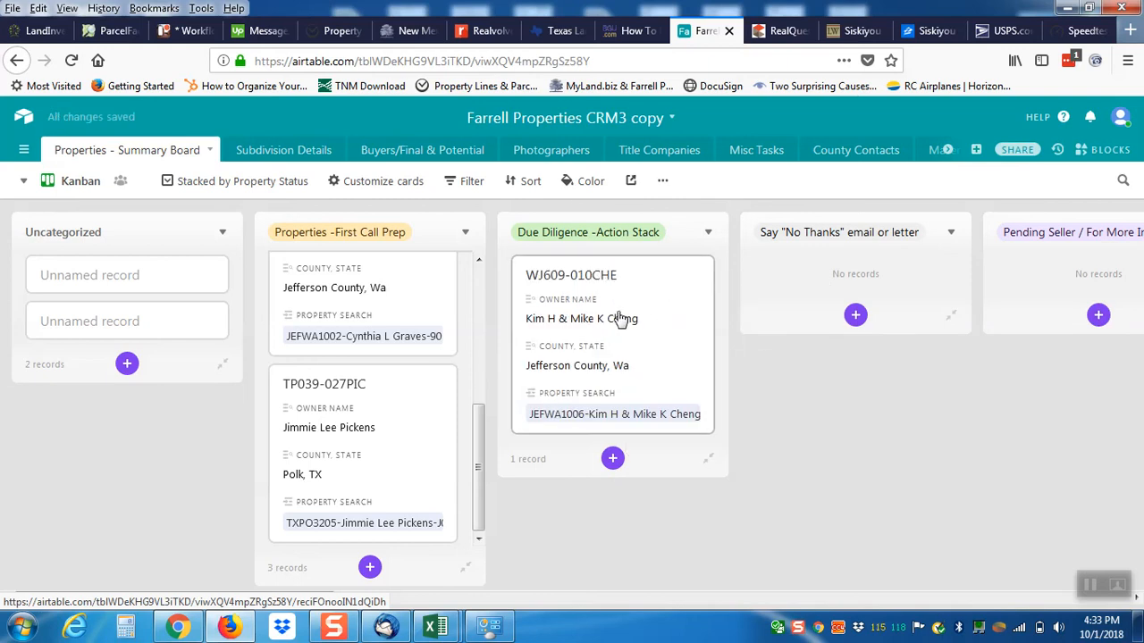
drag(646, 322, 406, 391)
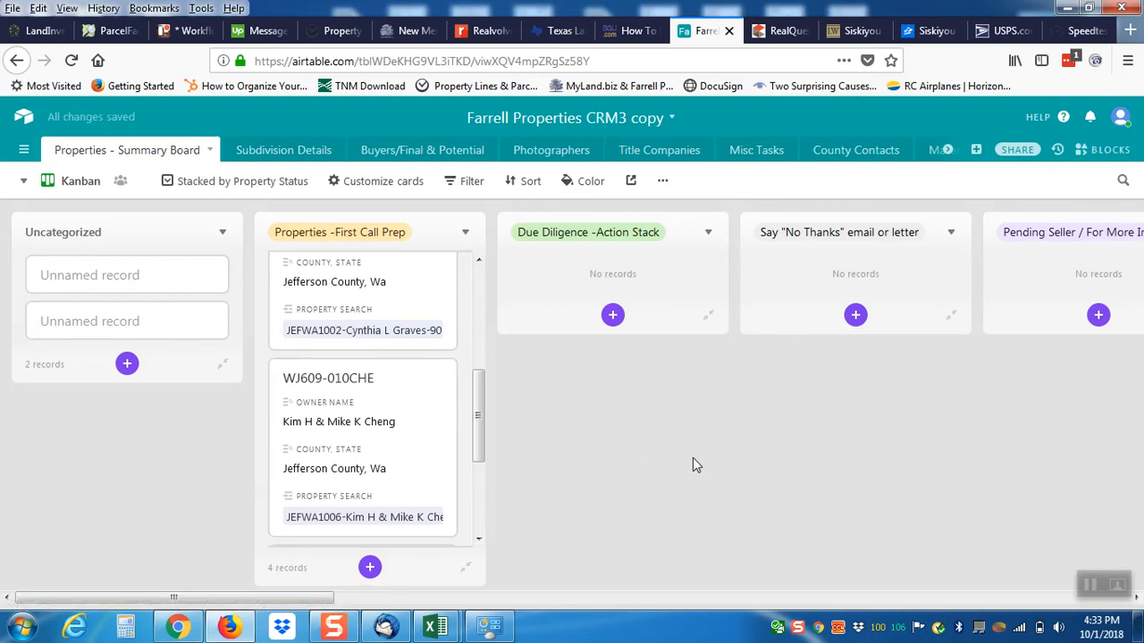
click(349, 635)
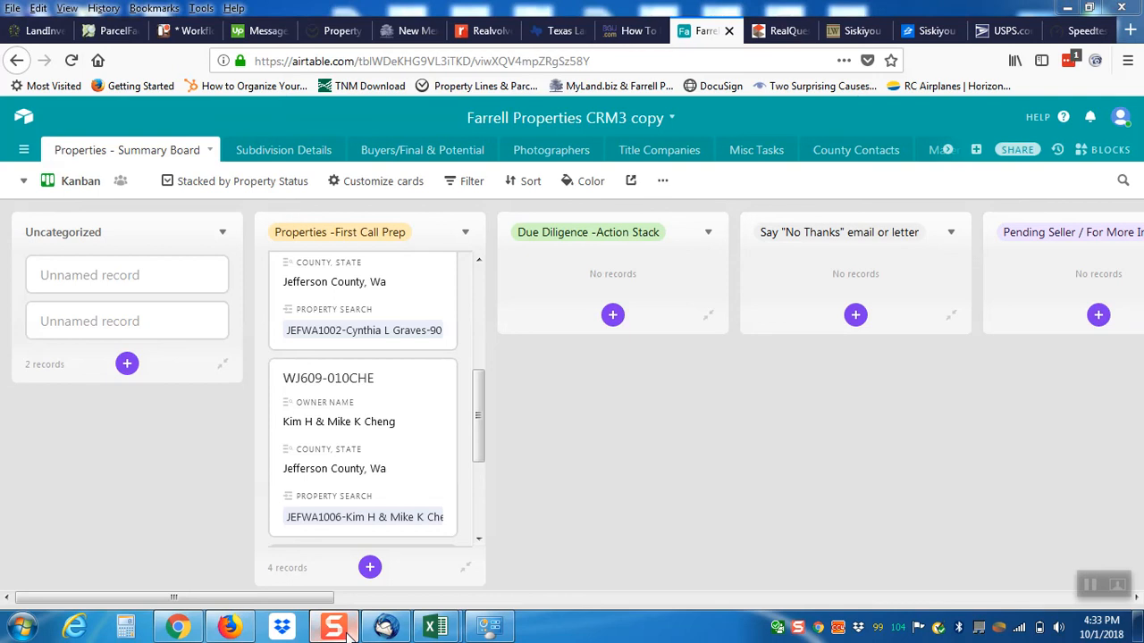